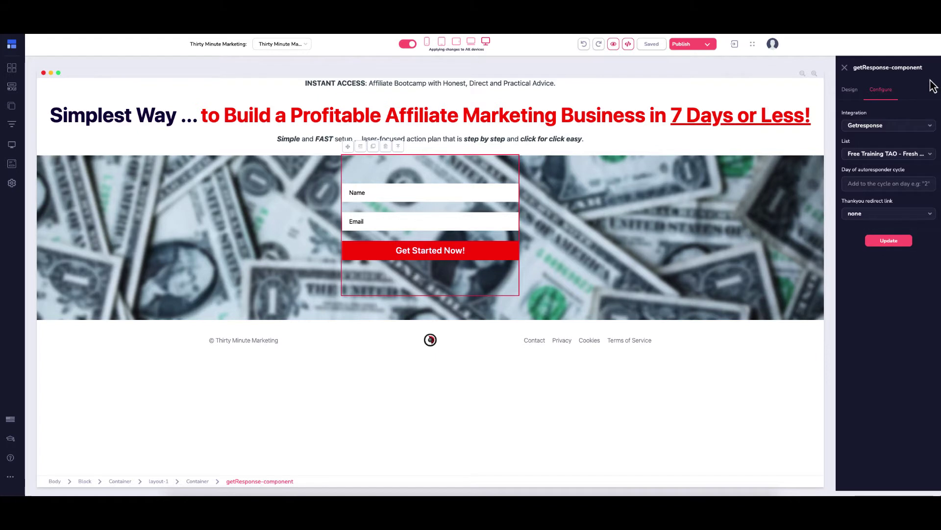
Step: Set the opt-in form's thank-you redirect link to the URL option and check its integration and list choices
{"action": "left_click", "coordinate": [861, 215]}
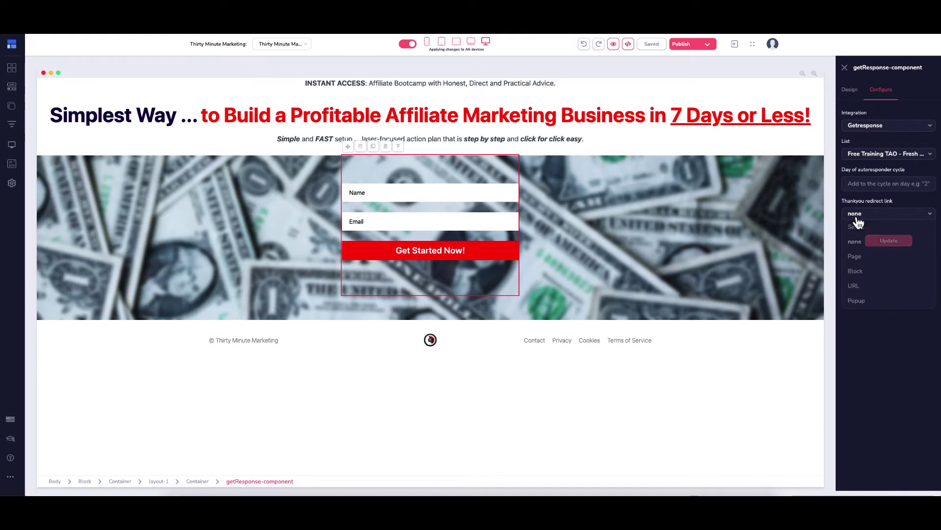
{"action": "left_click", "coordinate": [856, 284]}
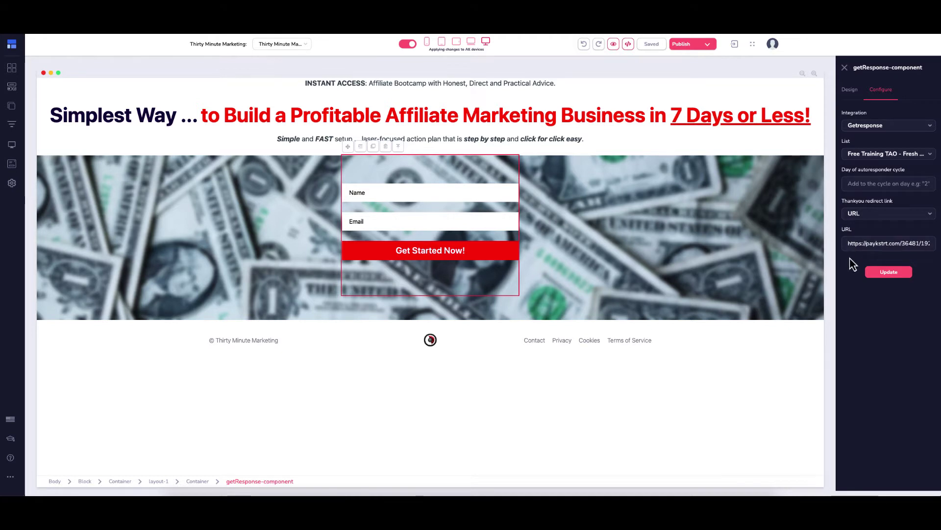
{"action": "left_click", "coordinate": [872, 127]}
{"action": "left_click", "coordinate": [870, 154]}
{"action": "left_click", "coordinate": [870, 154]}
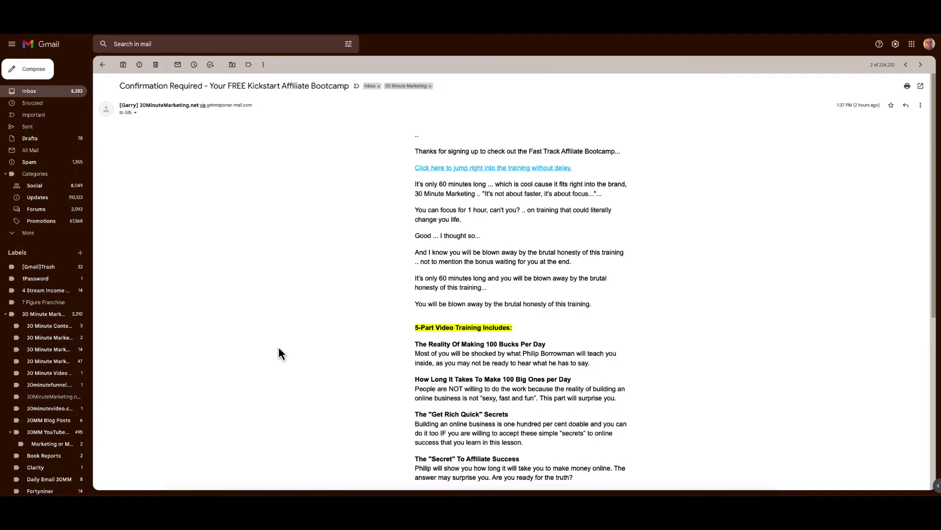
Step: Switch to Gmail and read through the Kickstart Affiliate Bootcamp confirmation email
{"action": "scroll", "coordinate": [322, 340], "scroll_direction": "down", "scroll_amount": 6}
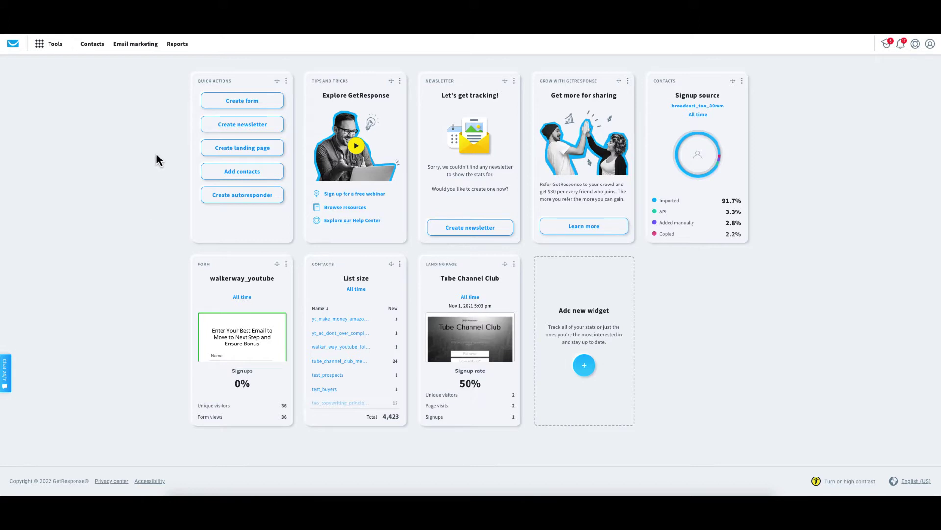
Step: Switch to GetResponse, open the contact lists and review the full contact statistics report
{"action": "left_click", "coordinate": [50, 48]}
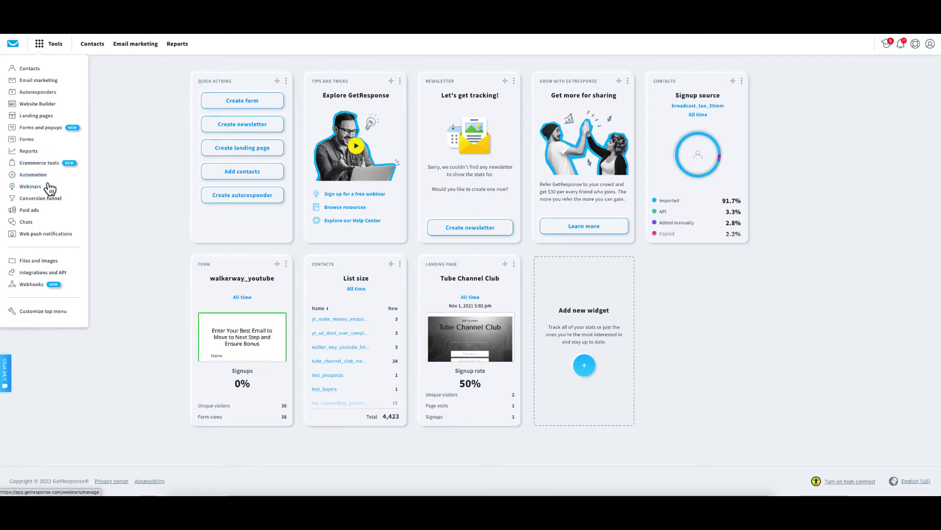
{"action": "left_click", "coordinate": [33, 72]}
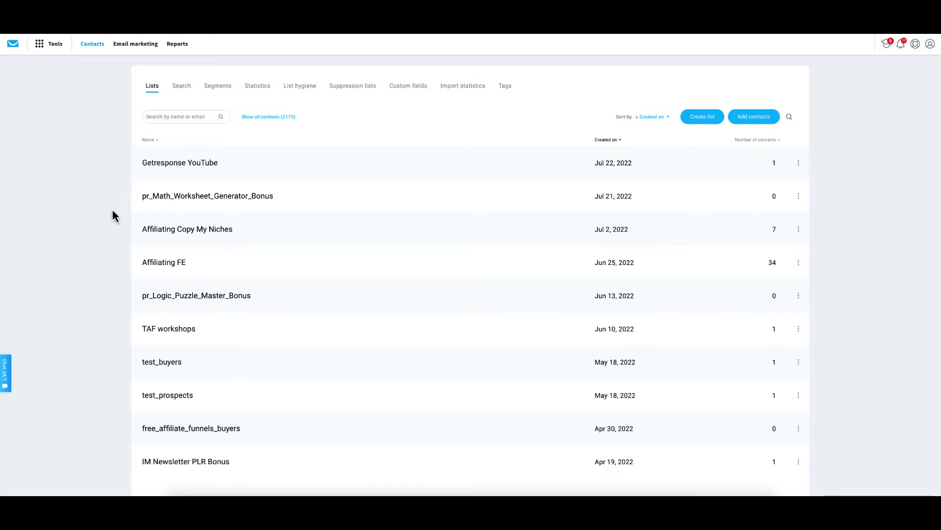
{"action": "left_click", "coordinate": [261, 89]}
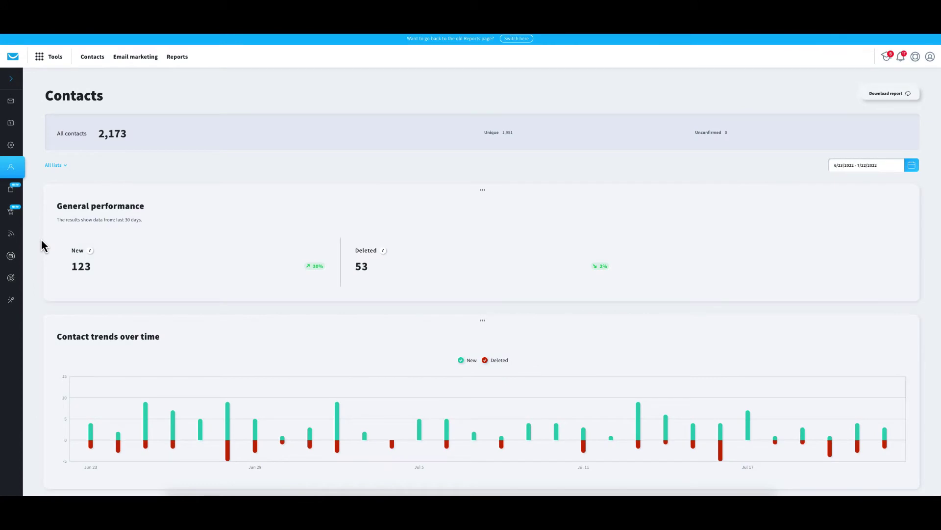
{"action": "scroll", "coordinate": [41, 245], "scroll_direction": "down", "scroll_amount": 2}
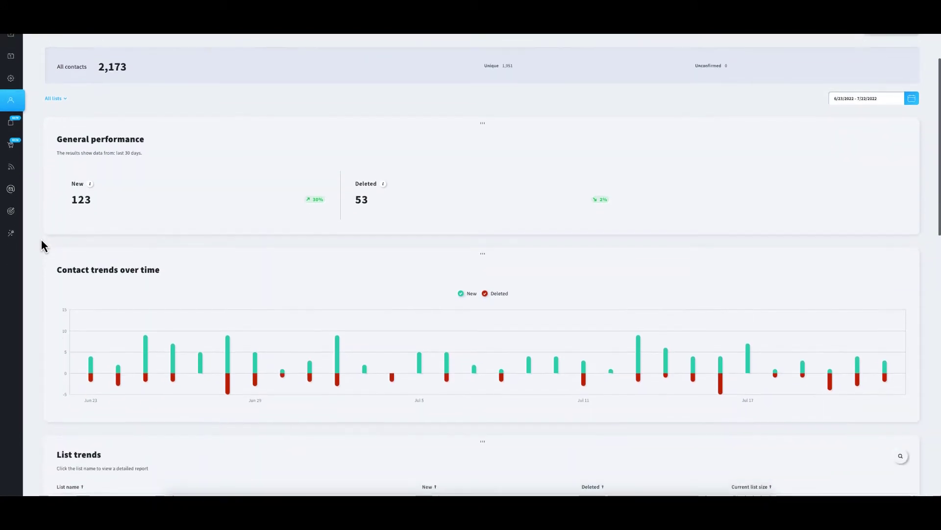
{"action": "scroll", "coordinate": [41, 241], "scroll_direction": "down", "scroll_amount": 5}
{"action": "scroll", "coordinate": [43, 245], "scroll_direction": "down", "scroll_amount": 9}
{"action": "scroll", "coordinate": [41, 242], "scroll_direction": "up", "scroll_amount": 15}
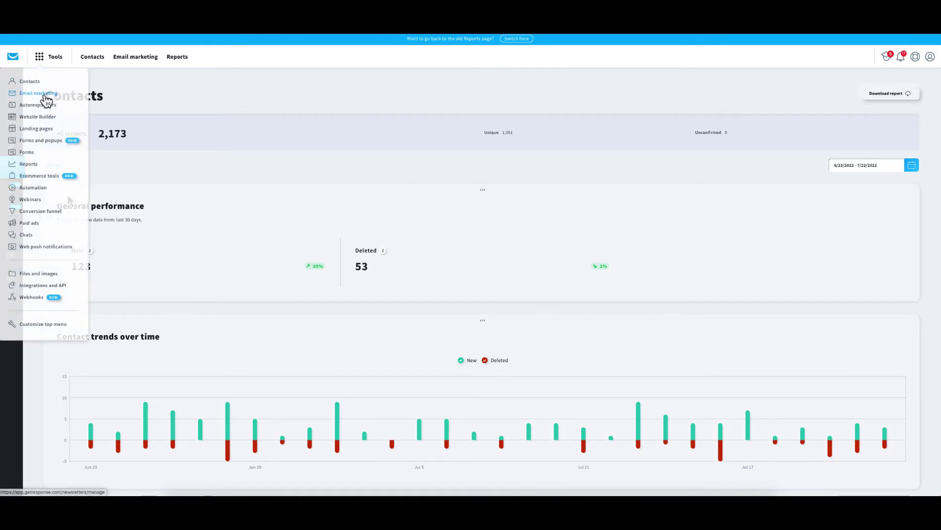
Step: Create a new newsletter and view its linked list choices, leaving the selection as it is
{"action": "left_click", "coordinate": [44, 94]}
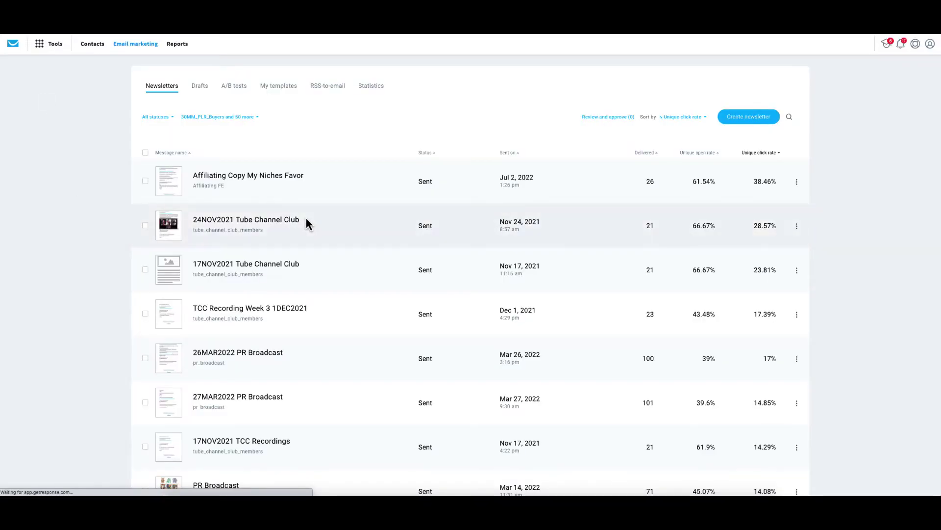
{"action": "left_click", "coordinate": [737, 126]}
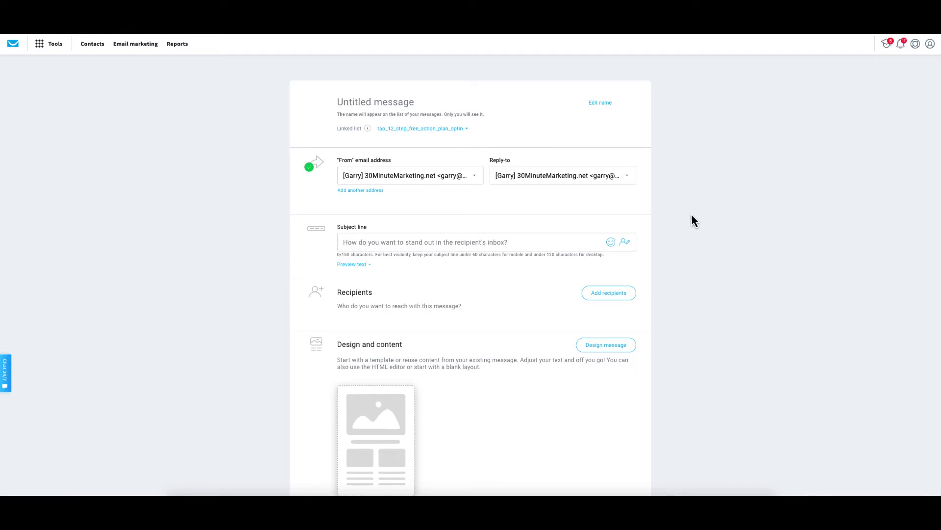
{"action": "mouse_move", "coordinate": [368, 129]}
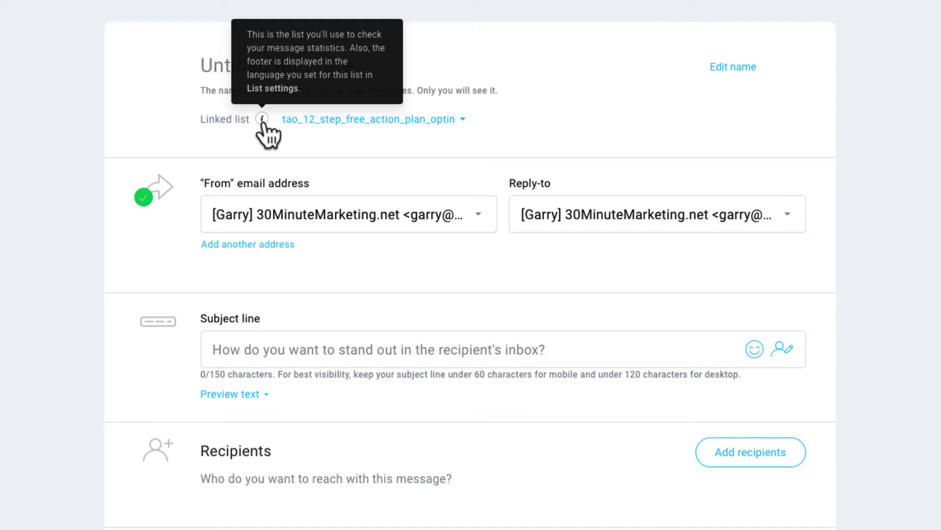
{"action": "left_click", "coordinate": [461, 121]}
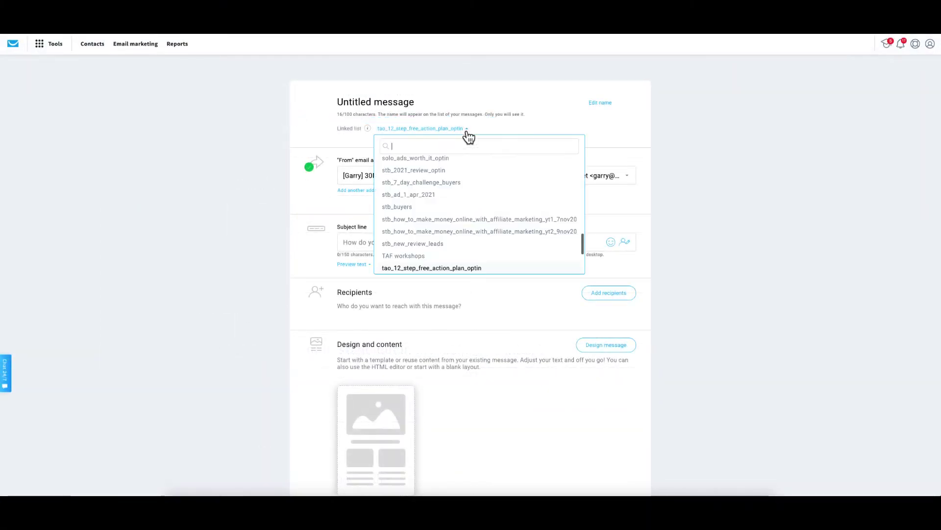
{"action": "left_click", "coordinate": [670, 158]}
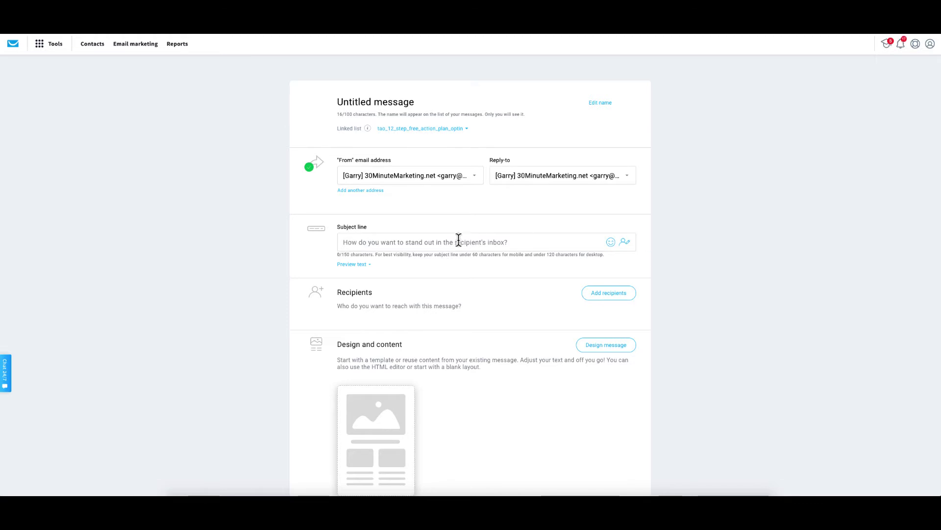
Step: Show the newsletter's preview text field and look over its recipients, design and tracking settings
{"action": "left_click", "coordinate": [363, 265]}
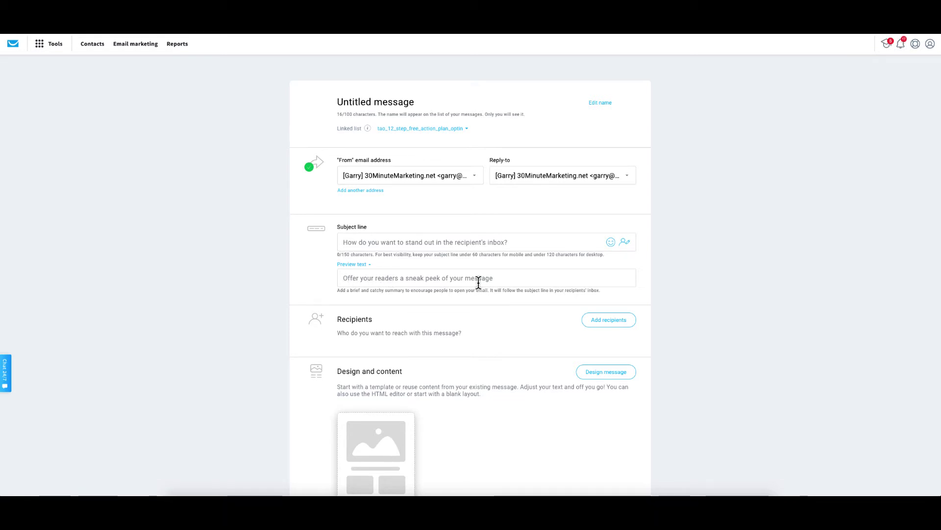
{"action": "scroll", "coordinate": [478, 282], "scroll_direction": "down", "scroll_amount": 3}
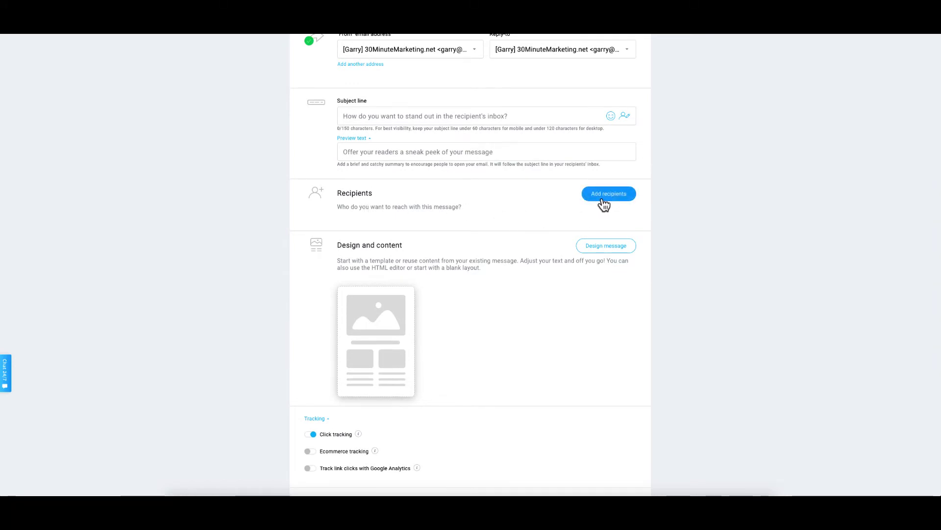
{"action": "scroll", "coordinate": [443, 314], "scroll_direction": "down", "scroll_amount": 1}
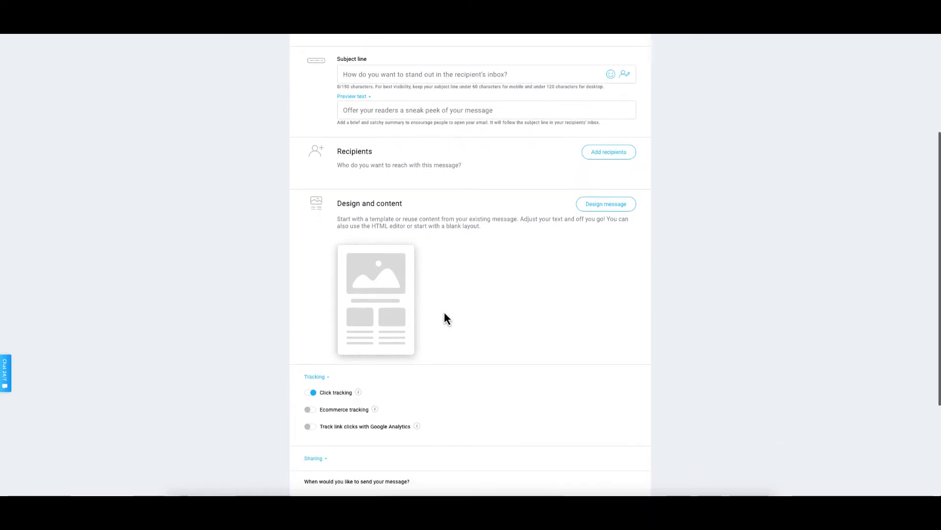
Step: Open the newsletter's design and content choices and browse the predesigned templates
{"action": "left_click", "coordinate": [594, 201]}
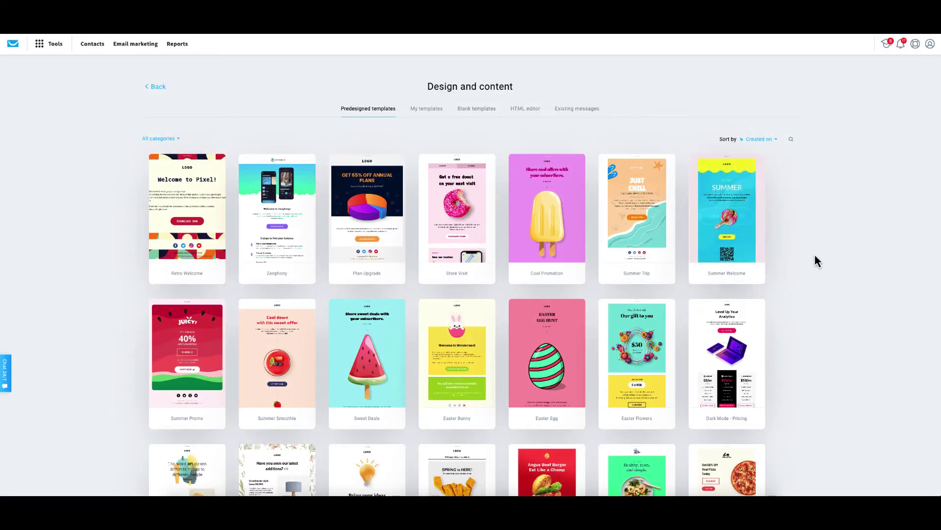
{"action": "scroll", "coordinate": [812, 256], "scroll_direction": "down", "scroll_amount": 12}
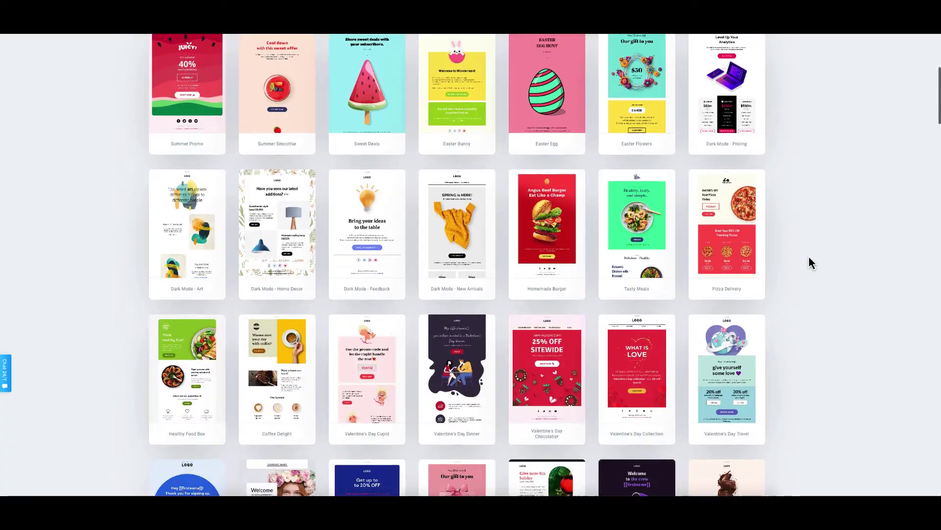
{"action": "scroll", "coordinate": [809, 258], "scroll_direction": "up", "scroll_amount": 12}
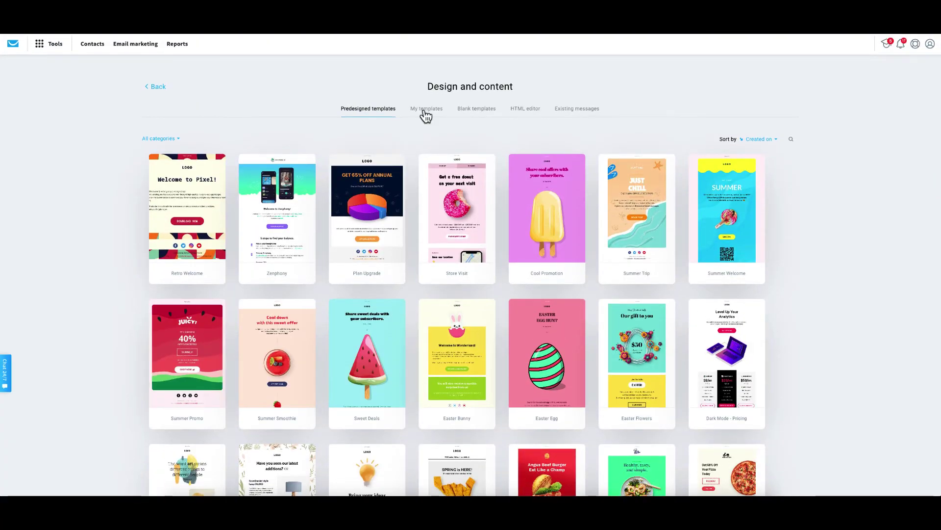
Step: Look through the saved templates, the blank templates and the empty HTML editor
{"action": "left_click", "coordinate": [426, 109]}
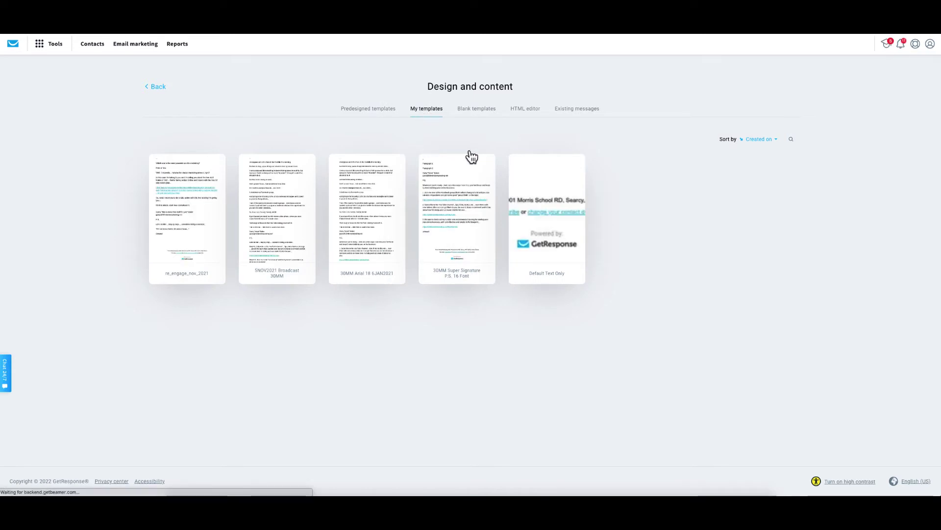
{"action": "left_click", "coordinate": [480, 114]}
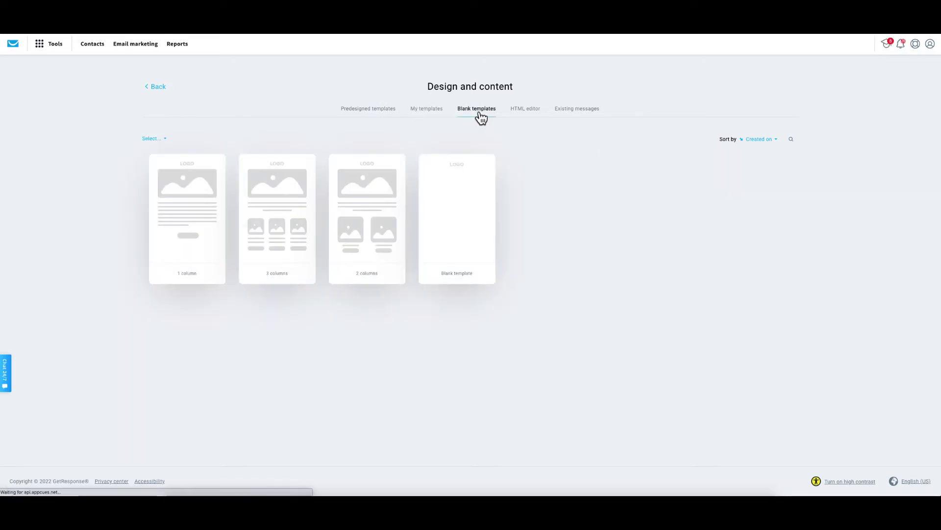
{"action": "mouse_move", "coordinate": [276, 228]}
{"action": "mouse_move", "coordinate": [389, 227]}
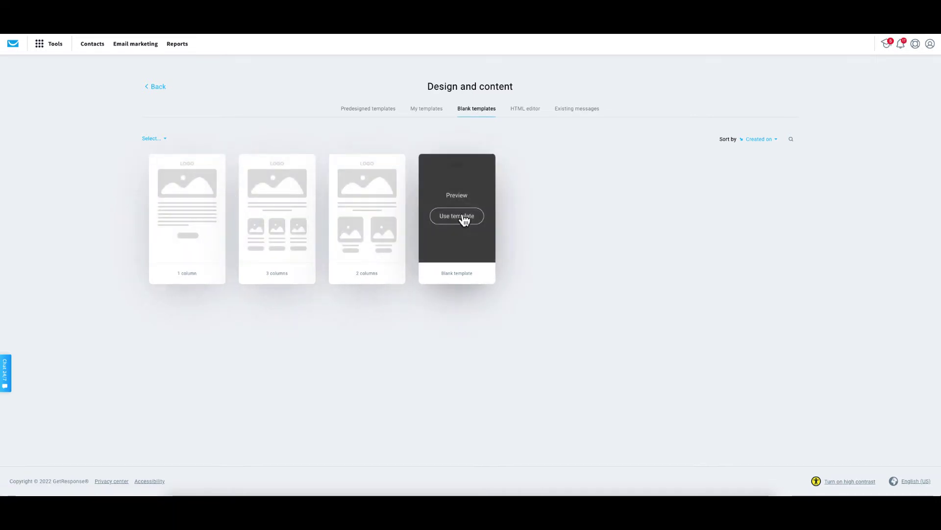
{"action": "left_click", "coordinate": [529, 111]}
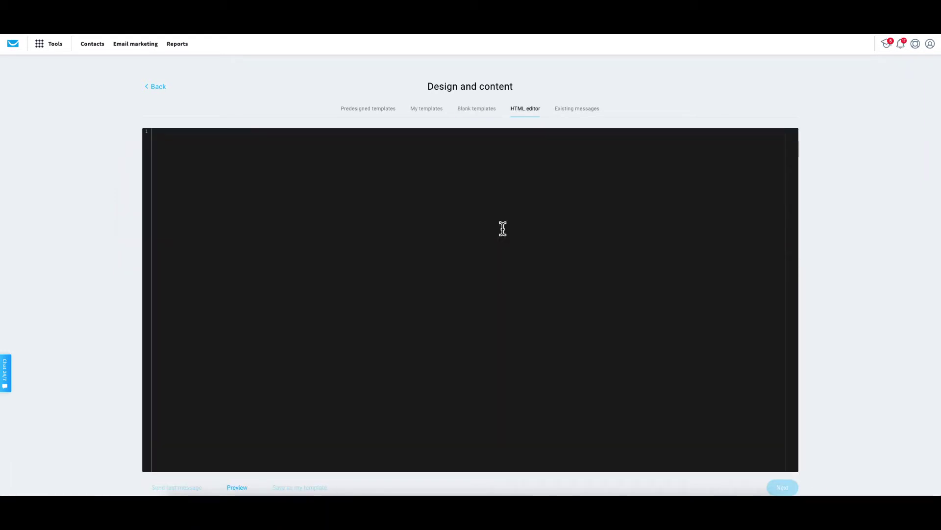
{"action": "left_click", "coordinate": [537, 135]}
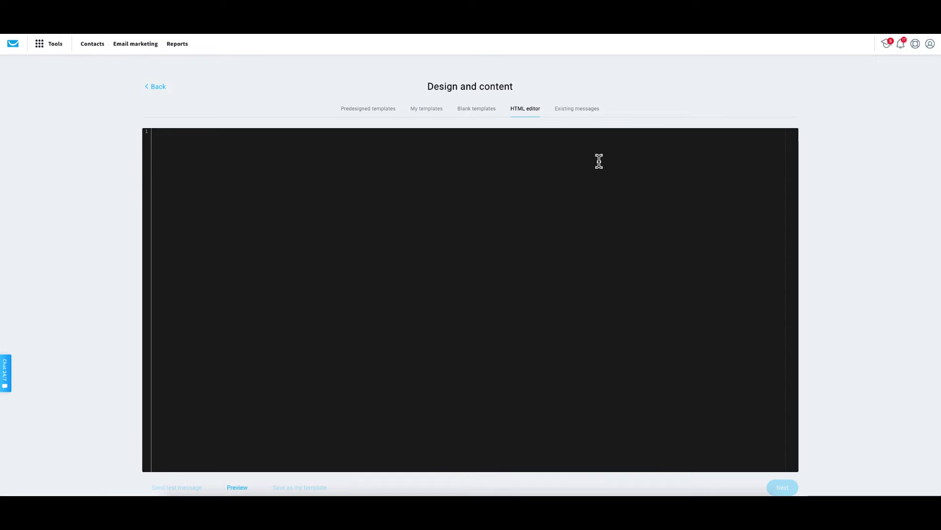
Step: Reuse the existing message 22JUL2022 PR Broadcast as the newsletter's template
{"action": "left_click", "coordinate": [574, 111]}
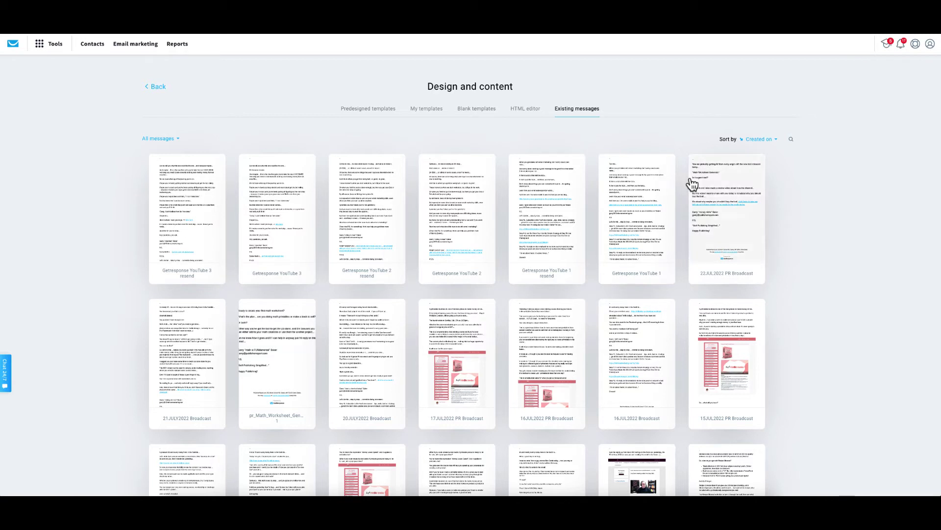
{"action": "mouse_move", "coordinate": [719, 215]}
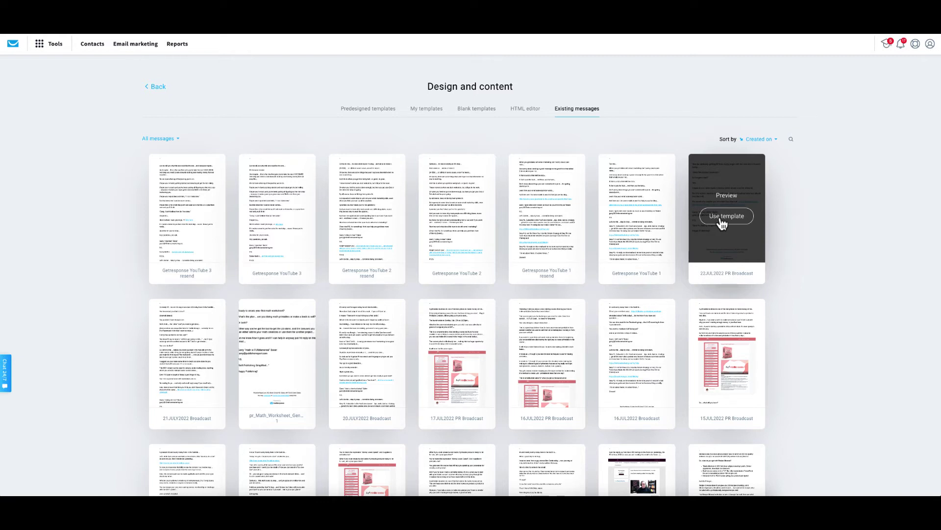
{"action": "left_click", "coordinate": [722, 223]}
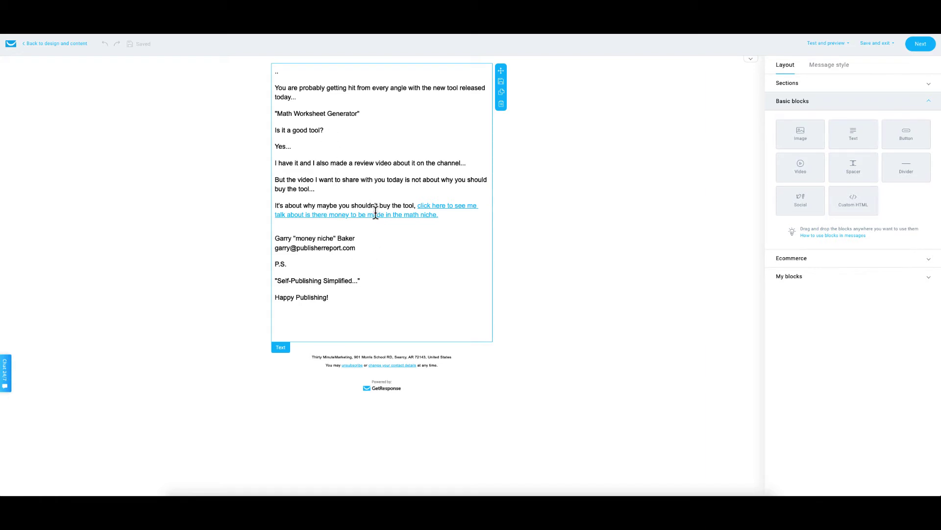
Step: Highlight the email's signature and P.S. lines, and the quoted nickname within the signature
{"action": "mouse_move", "coordinate": [275, 238]}
{"action": "left_mouse_down"}
{"action": "mouse_move", "coordinate": [355, 248]}
{"action": "mouse_move", "coordinate": [351, 298]}
{"action": "left_mouse_up"}
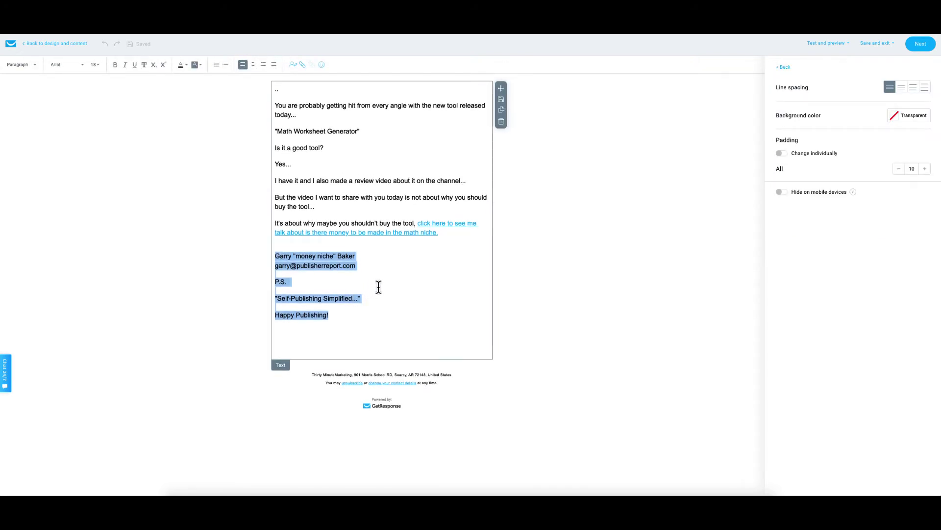
{"action": "left_click", "coordinate": [342, 256]}
{"action": "left_click_drag", "start_coordinate": [336, 256], "coordinate": [307, 255]}
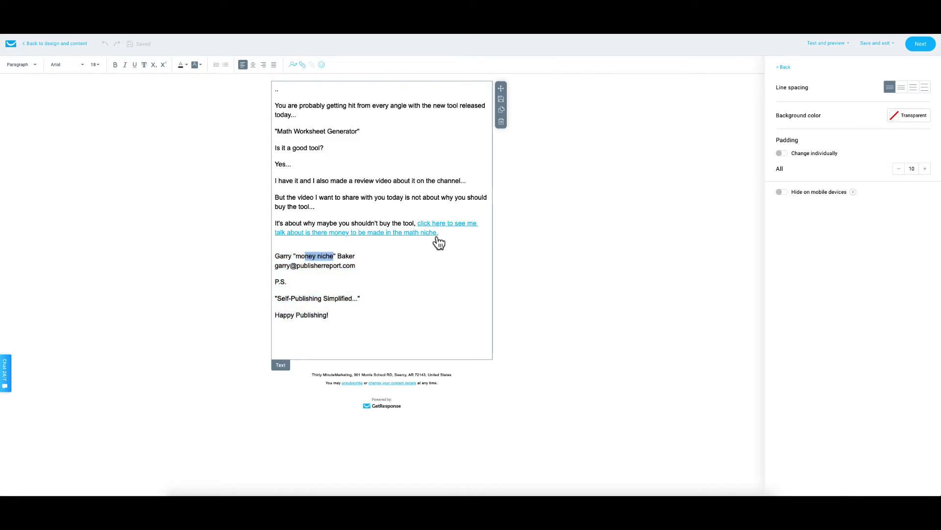
Step: Edit the "click here to see me talk about" link and append the tracking text 1jul2022 to its YouTube URL
{"action": "left_click_drag", "start_coordinate": [447, 233], "coordinate": [418, 223]}
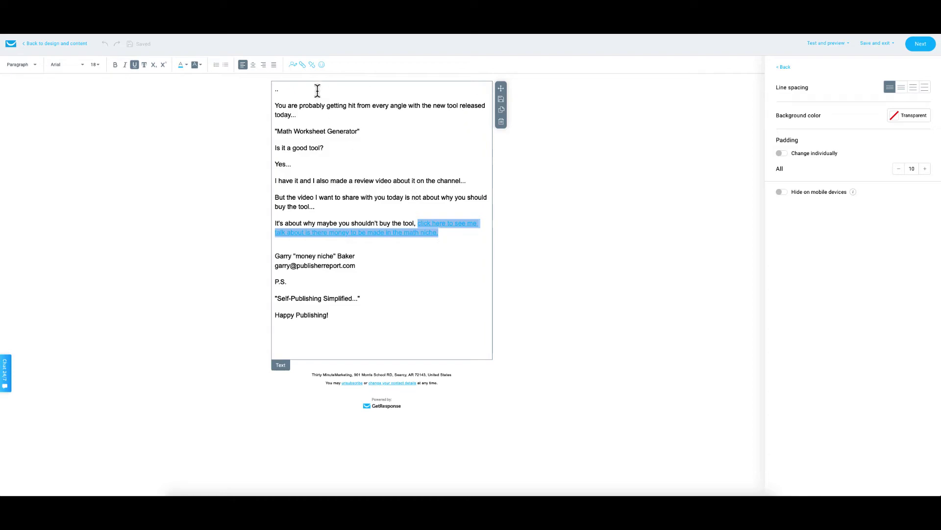
{"action": "left_click", "coordinate": [302, 67]}
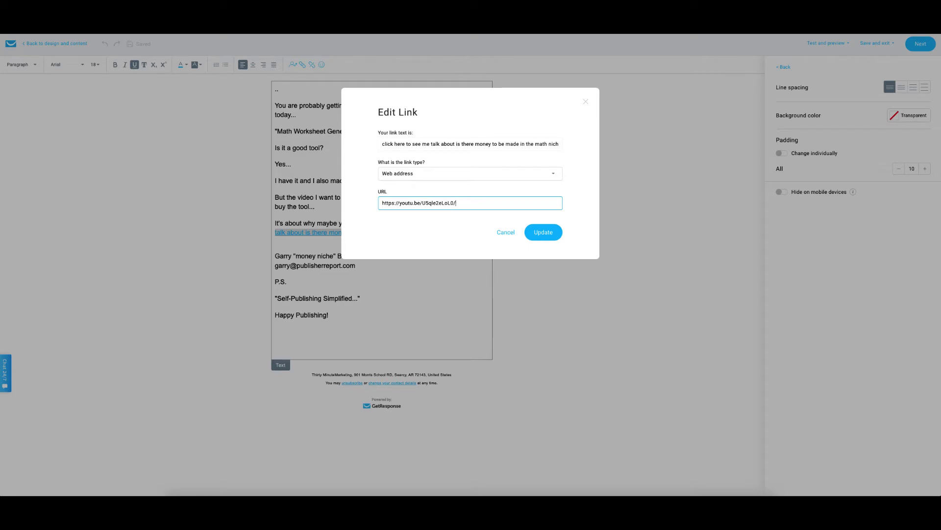
{"action": "type", "text": "1jul2022"}
{"action": "left_click_drag", "start_coordinate": [480, 203], "coordinate": [454, 205]}
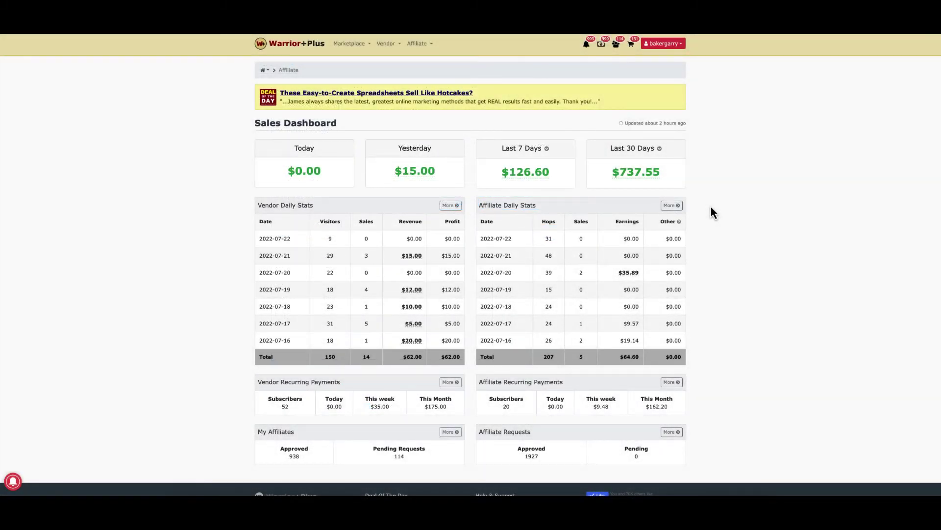
Step: Switch to Warrior+Plus, open the detailed affiliate stats and view the available time periods, keeping Last 7 Days
{"action": "left_click", "coordinate": [672, 206]}
{"action": "left_click", "coordinate": [343, 152]}
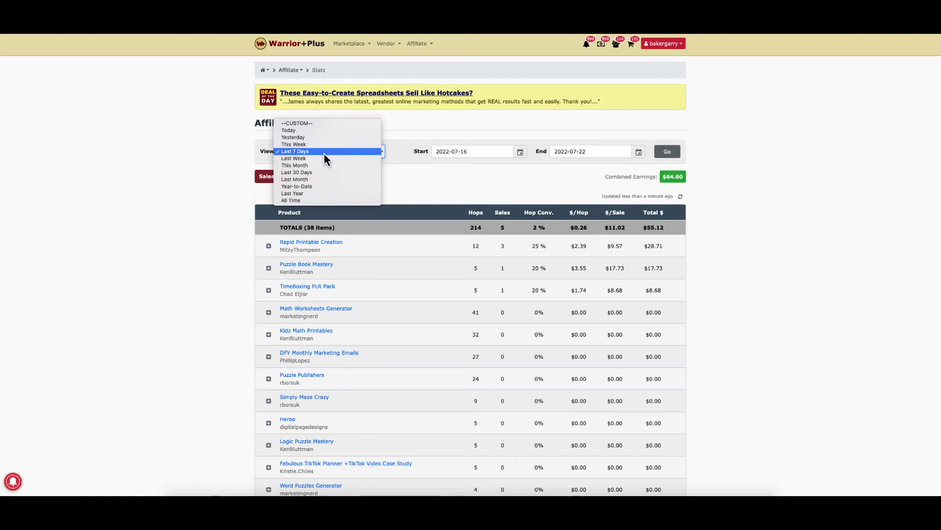
{"action": "left_click", "coordinate": [397, 173]}
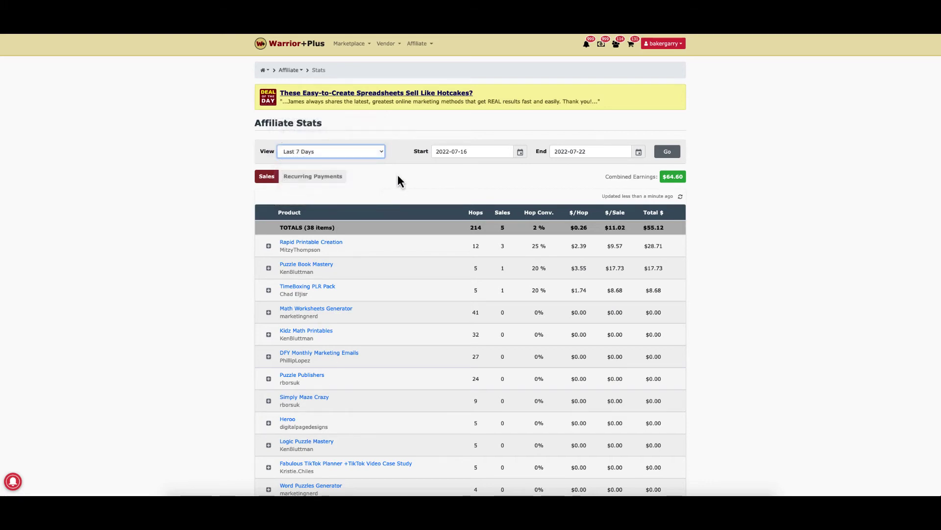
Step: Open the detailed affiliate stats for the Rapid Printable Creation product
{"action": "left_click", "coordinate": [336, 245]}
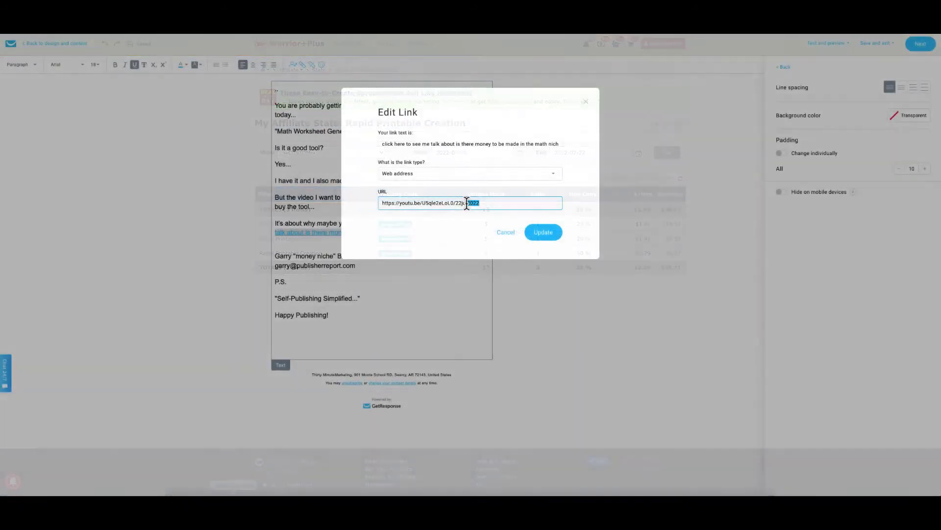
Step: Return to GetResponse, highlight the tracking text in the YouTube URL, update the link and finish the message design
{"action": "left_click_drag", "start_coordinate": [467, 204], "coordinate": [455, 203]}
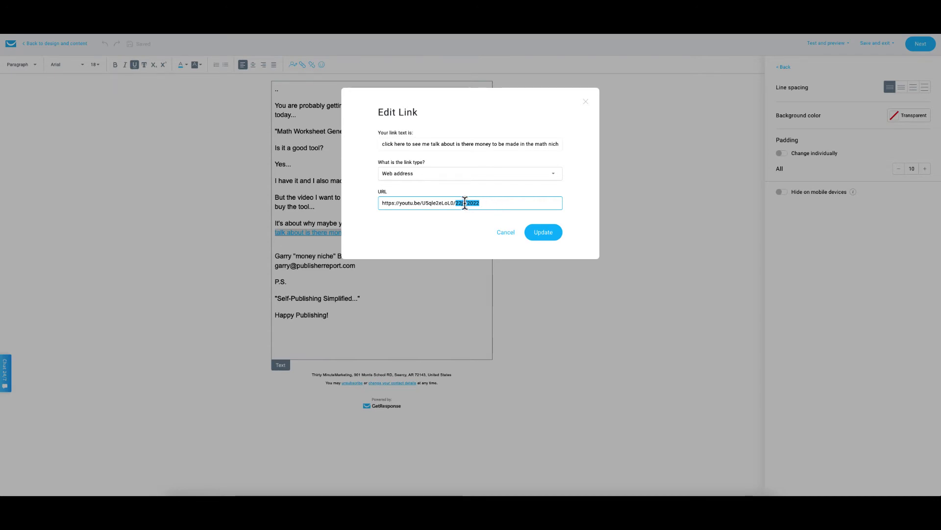
{"action": "left_click", "coordinate": [539, 233]}
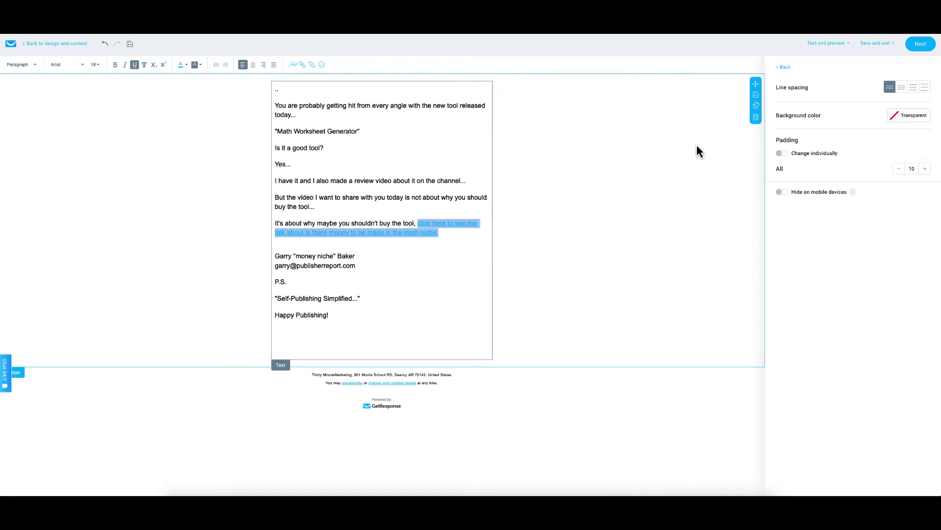
{"action": "left_click", "coordinate": [916, 49]}
Step: Set the newsletter to be scheduled for later and view its date and time choices
{"action": "scroll", "coordinate": [677, 280], "scroll_direction": "down", "scroll_amount": 5}
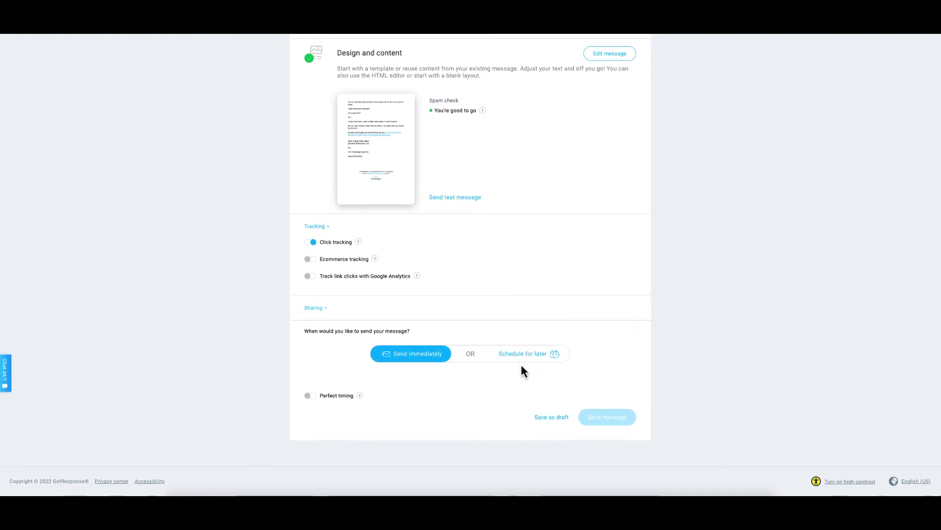
{"action": "left_click", "coordinate": [510, 365]}
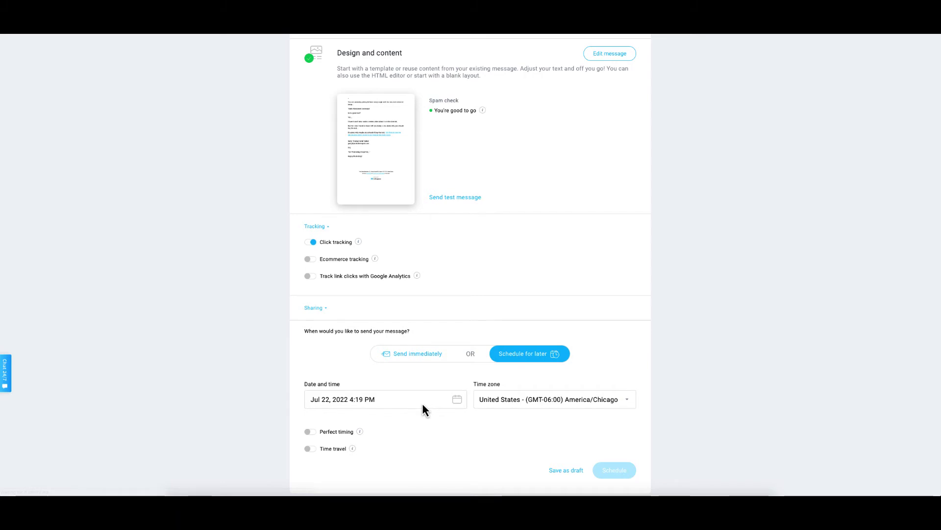
{"action": "left_click", "coordinate": [456, 400]}
{"action": "scroll", "coordinate": [454, 401], "scroll_direction": "down", "scroll_amount": 1}
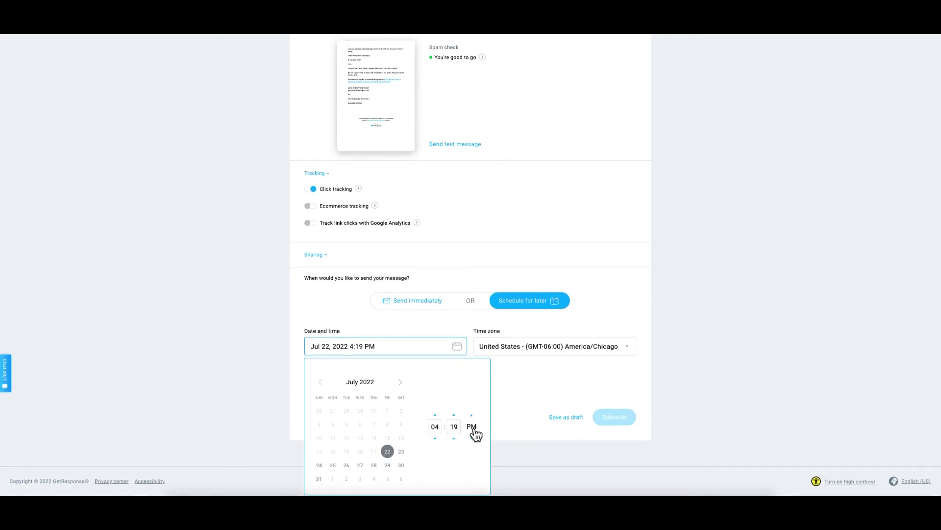
Step: View the time zone choices for the scheduled newsletter, keeping United States - (GMT-06:00) America/Chicago
{"action": "left_click", "coordinate": [523, 348]}
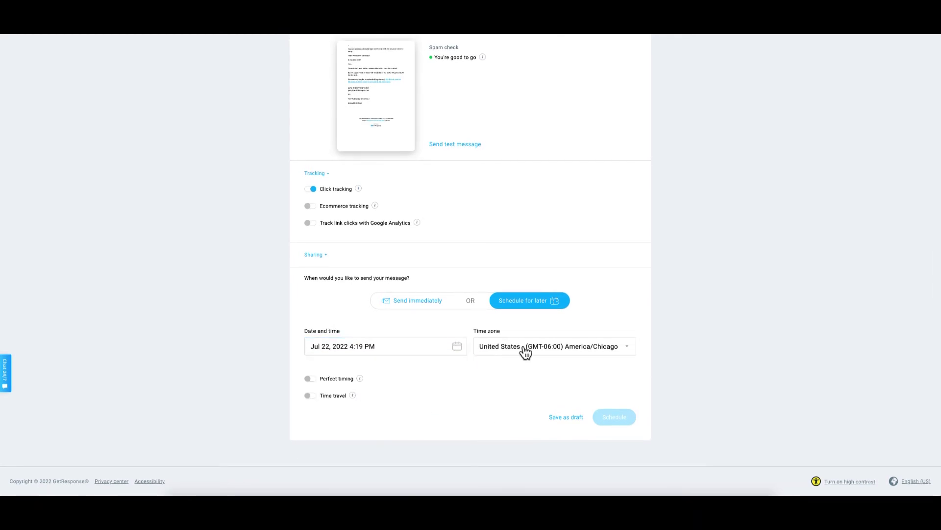
{"action": "left_click", "coordinate": [526, 349]}
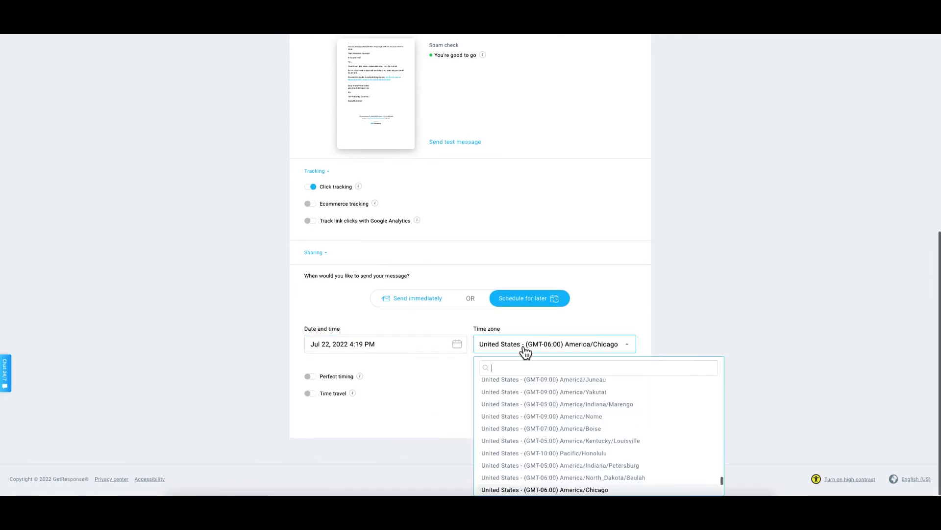
{"action": "left_click", "coordinate": [424, 391]}
{"action": "scroll", "coordinate": [431, 381], "scroll_direction": "up", "scroll_amount": 3}
{"action": "scroll", "coordinate": [431, 382], "scroll_direction": "up", "scroll_amount": 4}
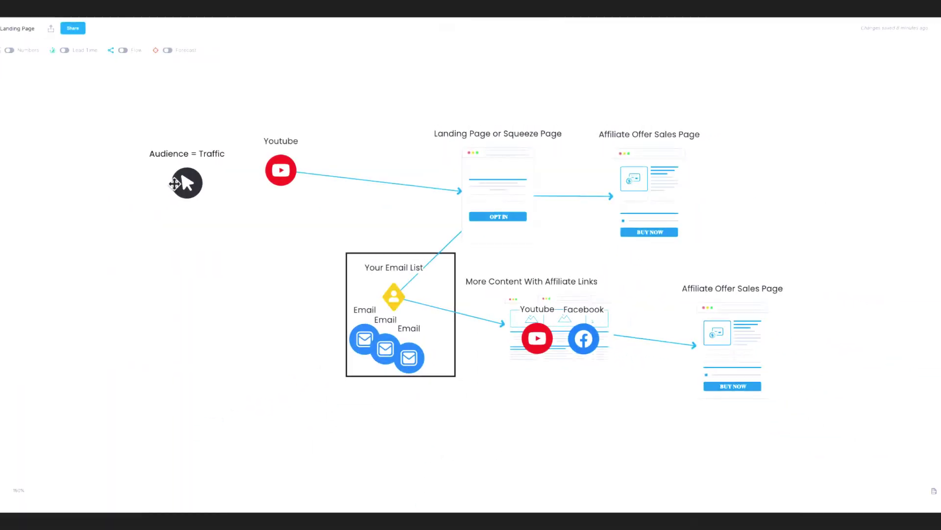
Step: Switch to the funnel diagram and review the path from audience traffic to the email list
{"action": "left_click_drag", "start_coordinate": [177, 183], "coordinate": [369, 311]}
{"action": "scroll", "coordinate": [375, 326], "scroll_direction": "down", "scroll_amount": 1}
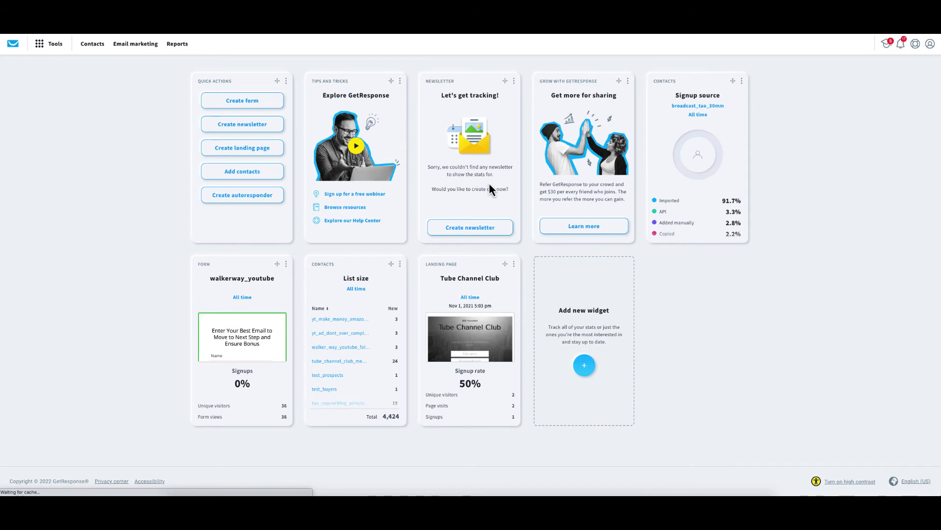
Step: Return to GetResponse, list the automation workflows and open the Getresponse YouTube workflow
{"action": "left_click", "coordinate": [53, 48]}
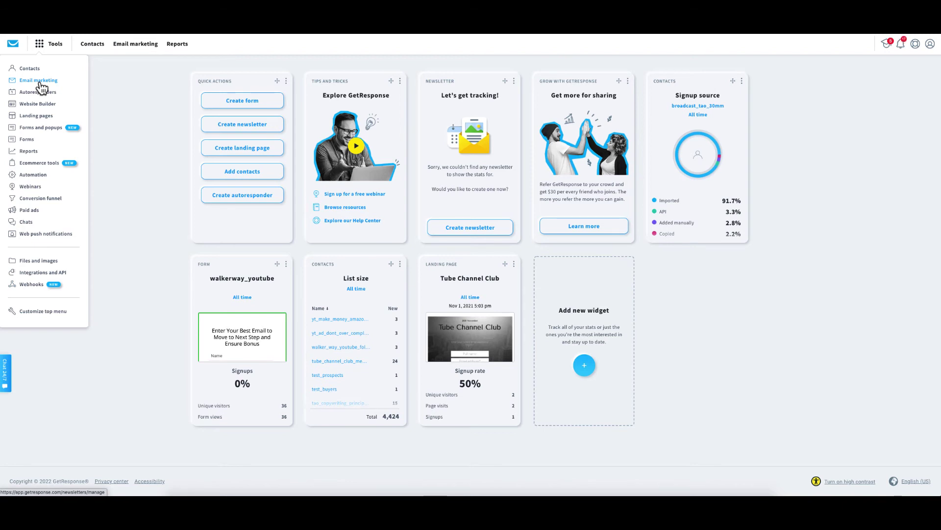
{"action": "left_click", "coordinate": [39, 177]}
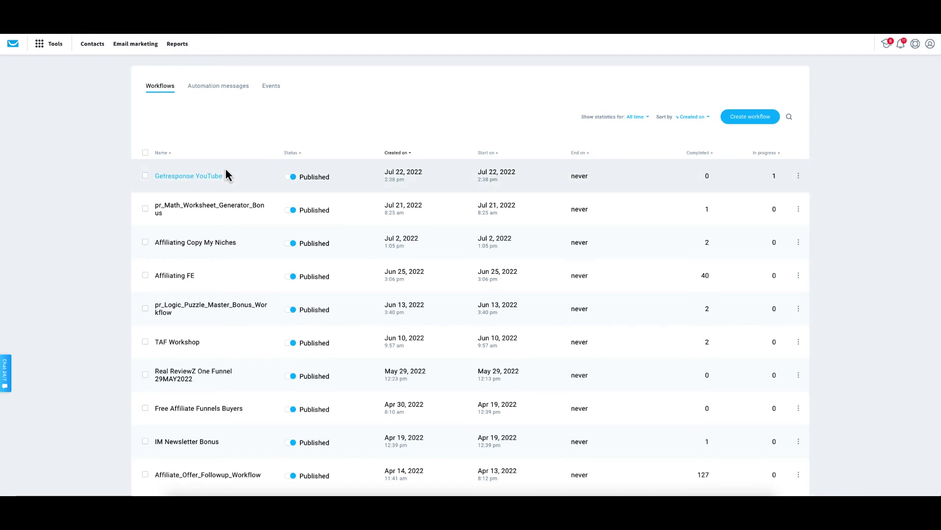
{"action": "left_click", "coordinate": [203, 183]}
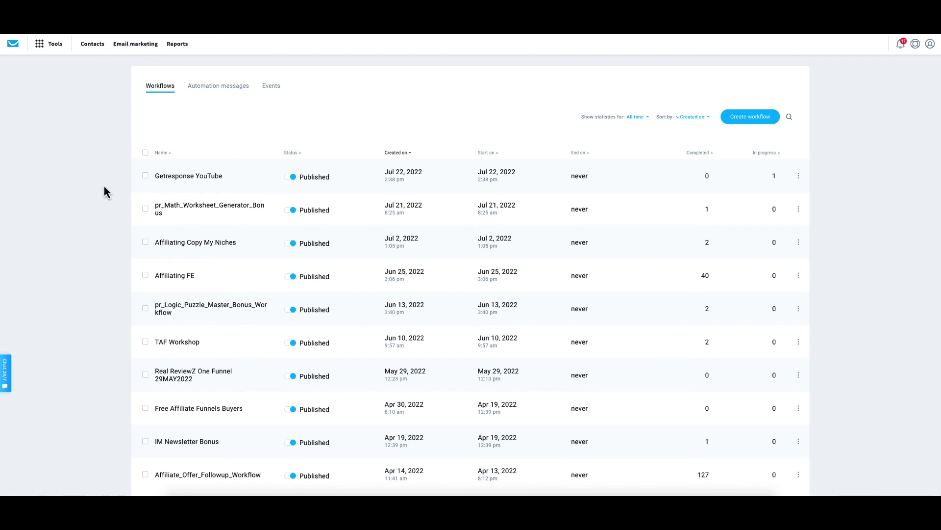
Step: Open the list of available GetResponse tools
{"action": "left_click", "coordinate": [53, 46]}
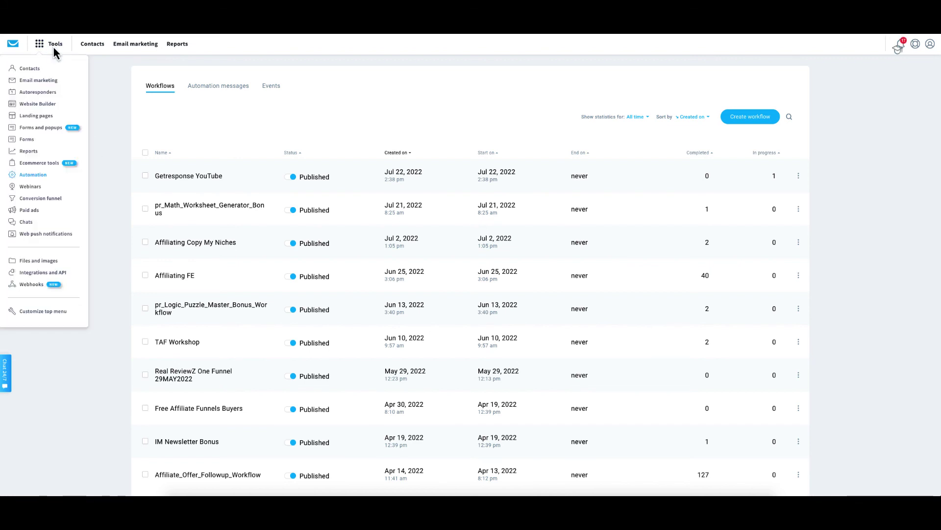